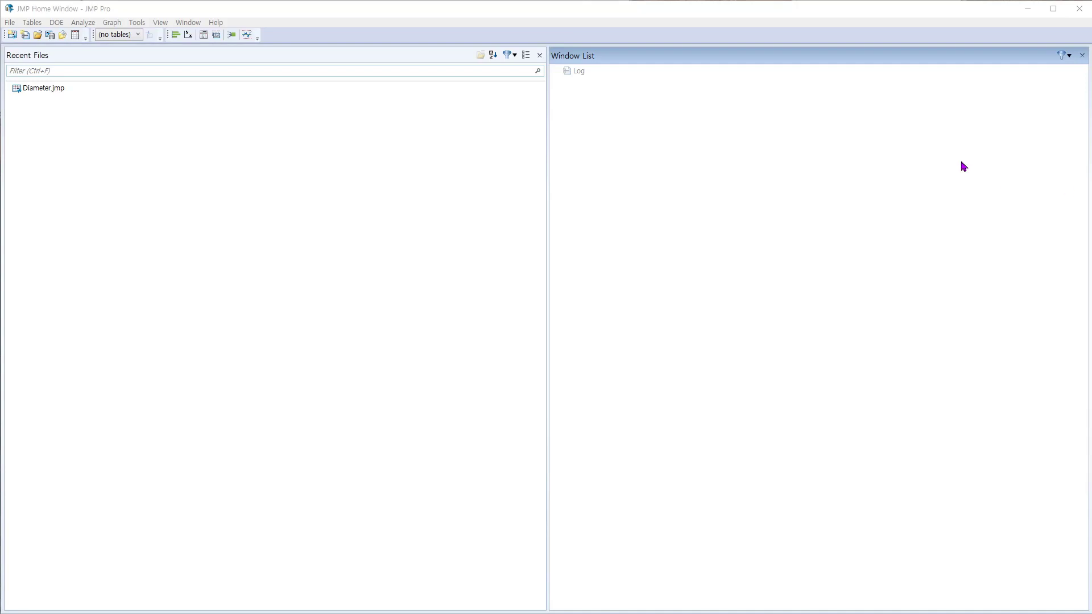
- Open the Diameter.jmp table and set up a Process Capability analysis with DIAMETER as the Y, Process column
double_click(49, 91)
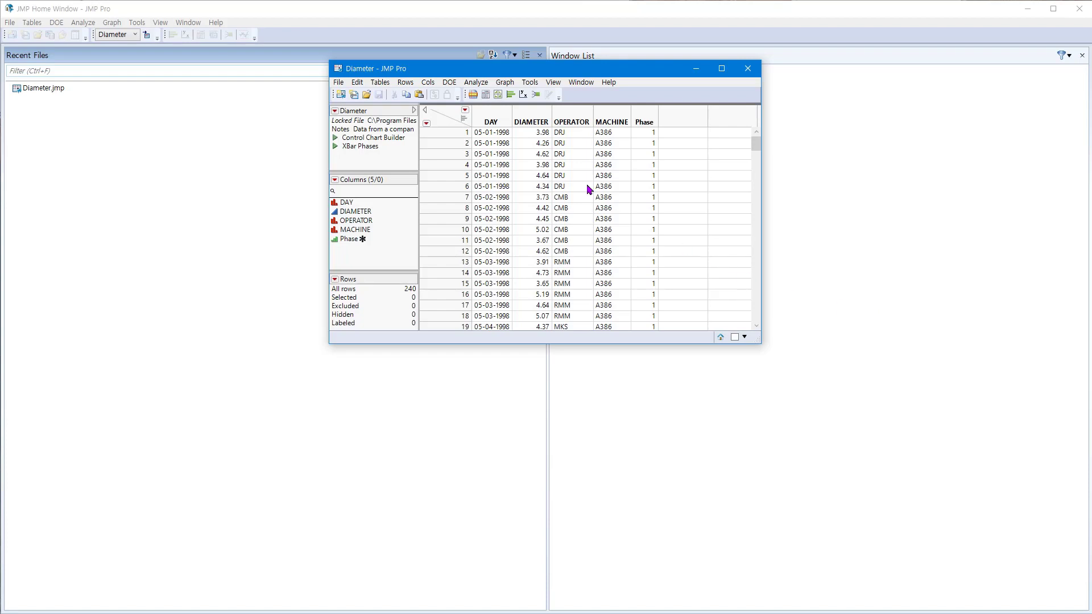
click(477, 83)
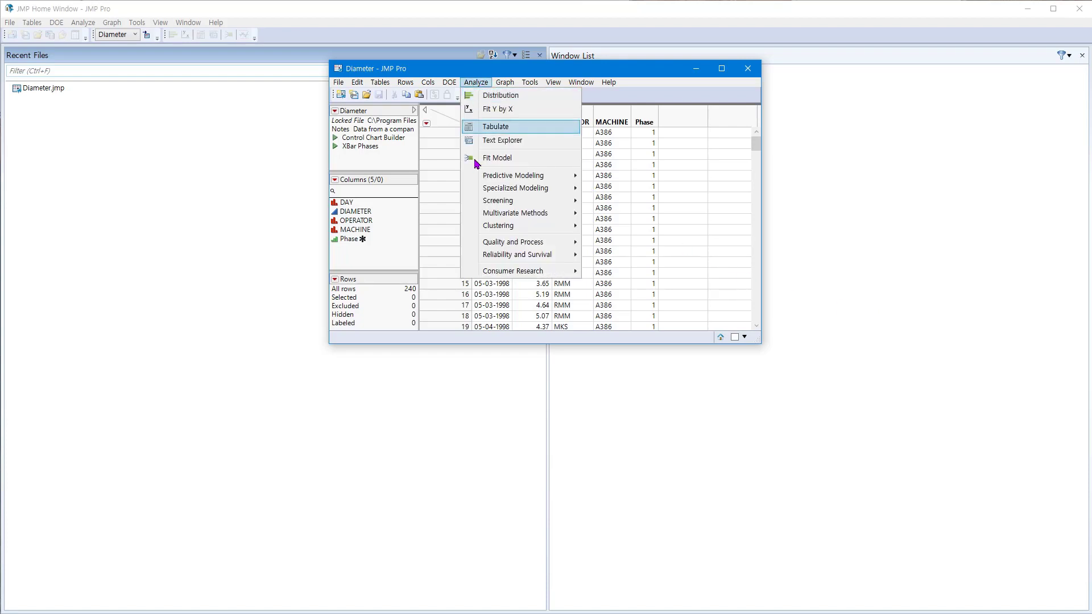
mouse_move(486, 245)
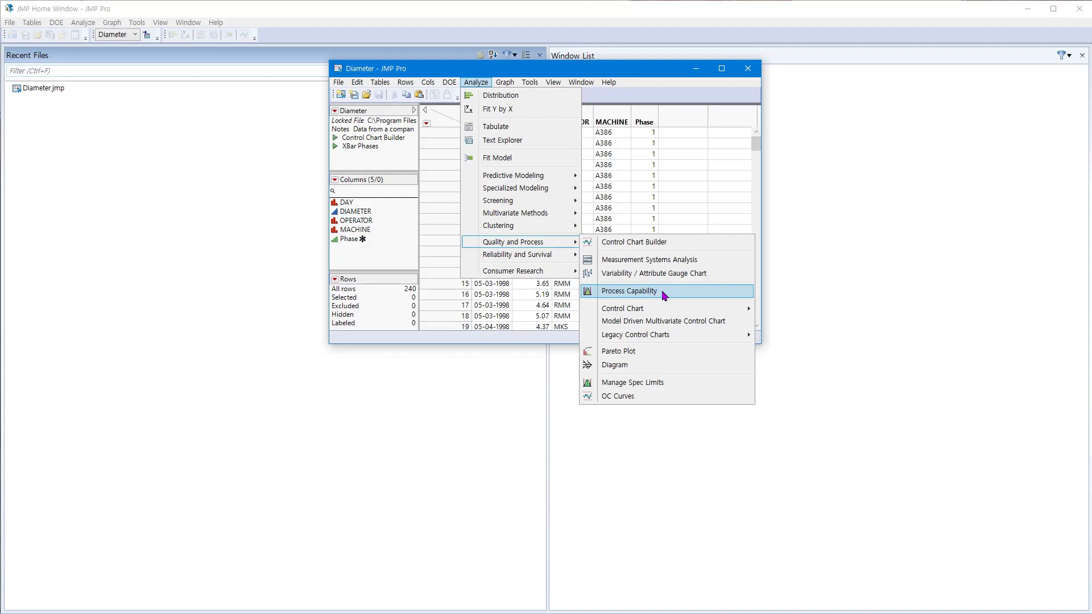
click(665, 296)
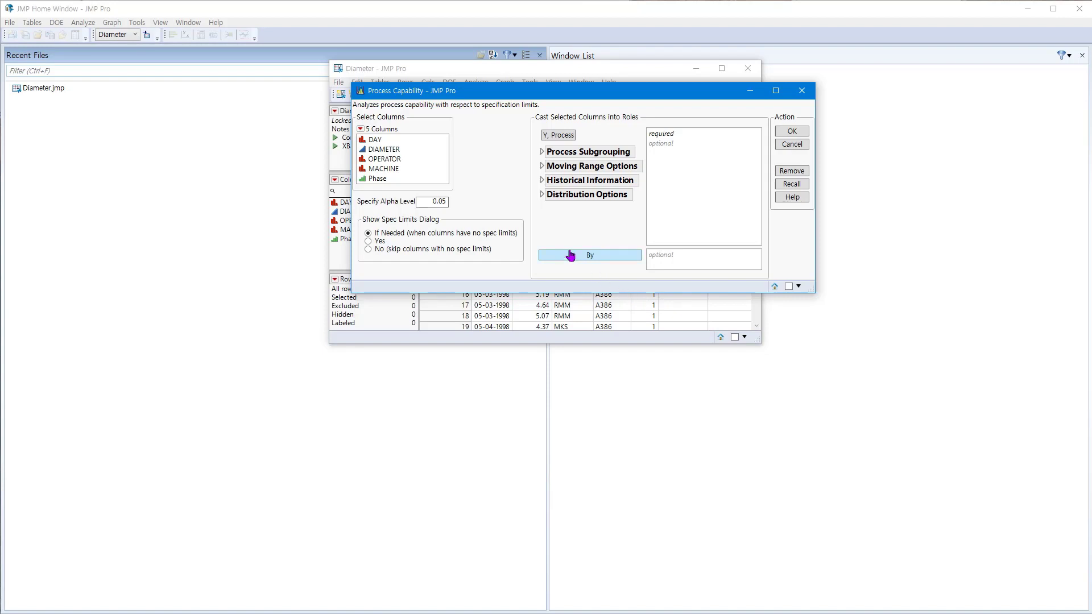
click(385, 151)
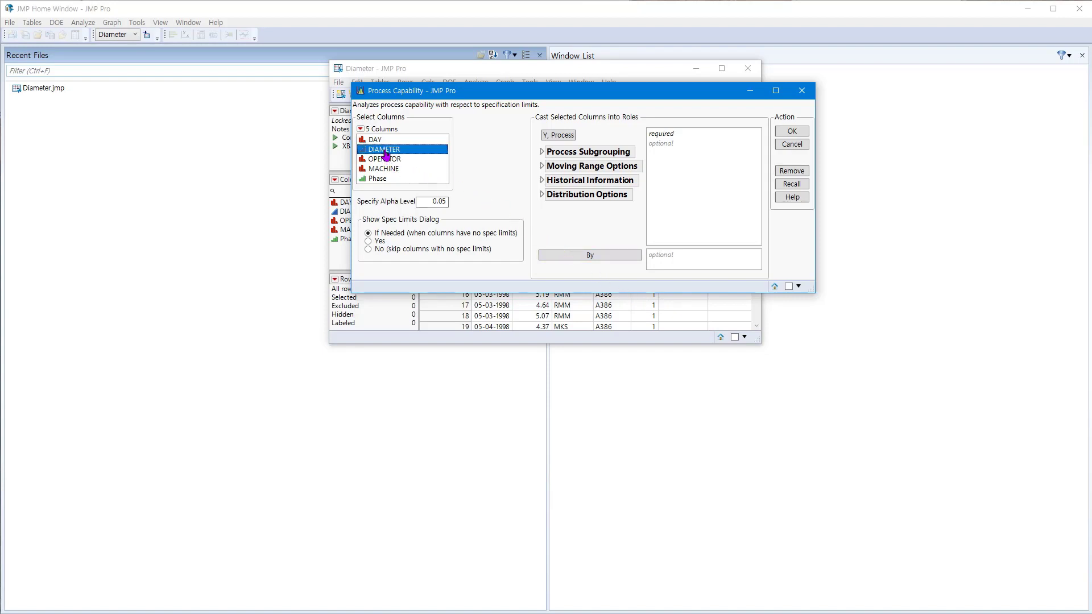
click(557, 137)
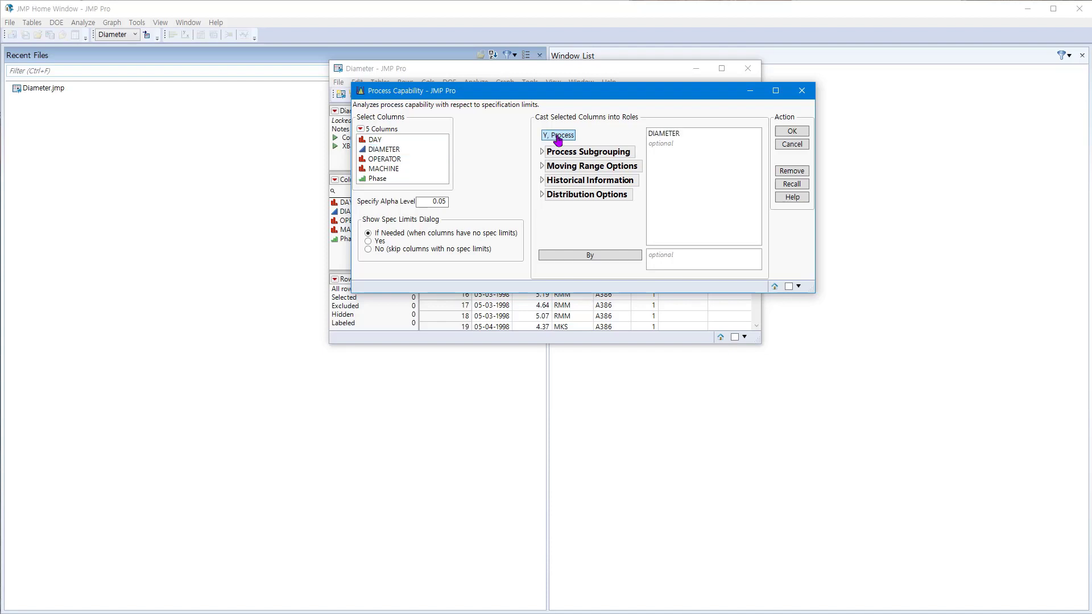
- Nest DAY as the subgroup ID column for DIAMETER in the process subgrouping and accept the launch settings
drag(624, 97, 605, 206)
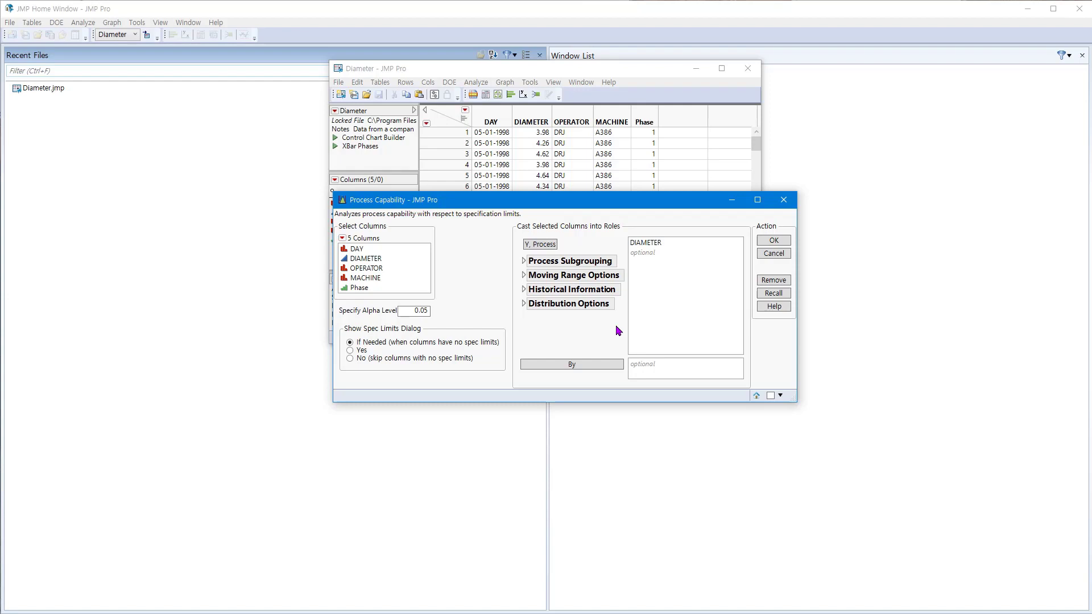
click(661, 247)
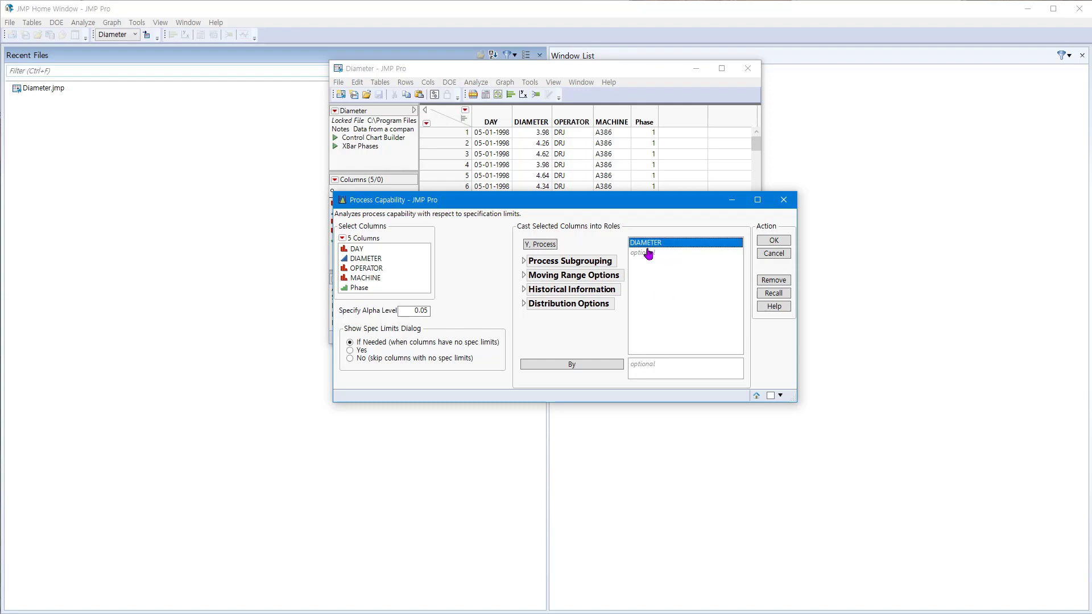
click(358, 249)
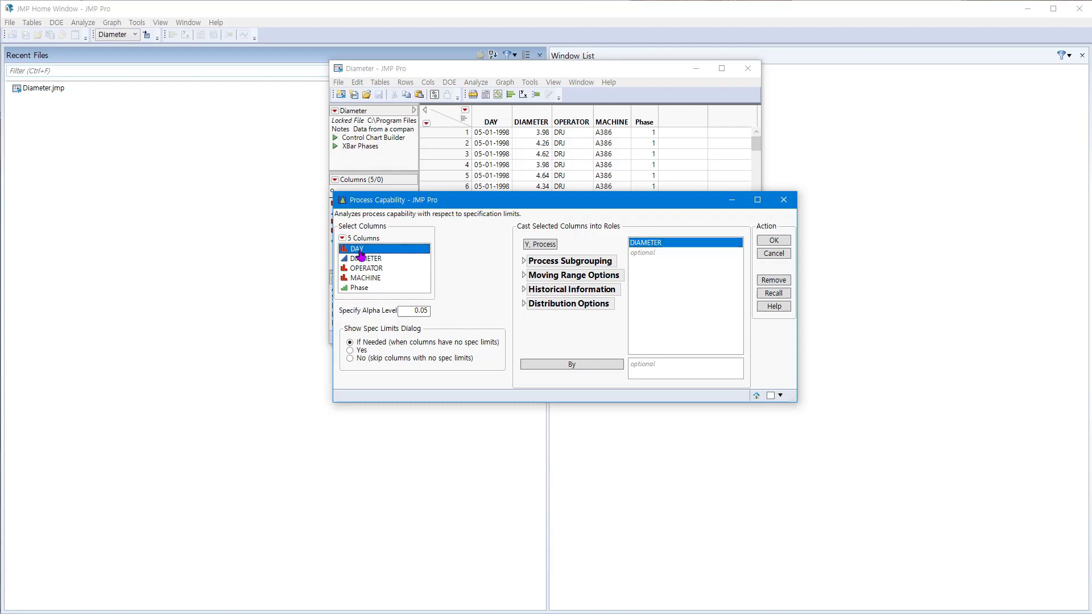
click(524, 261)
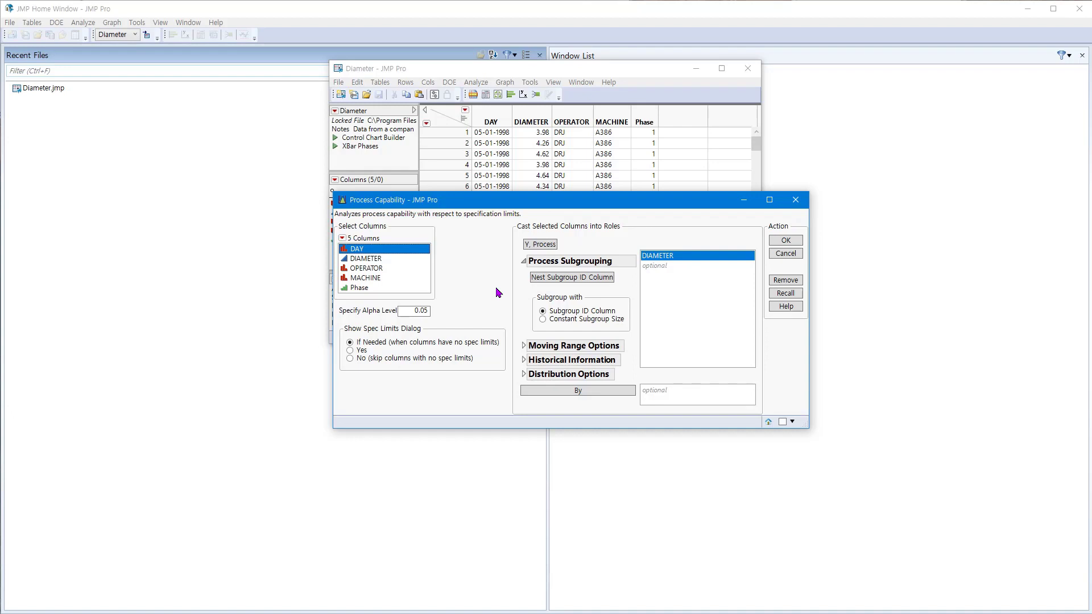
click(562, 279)
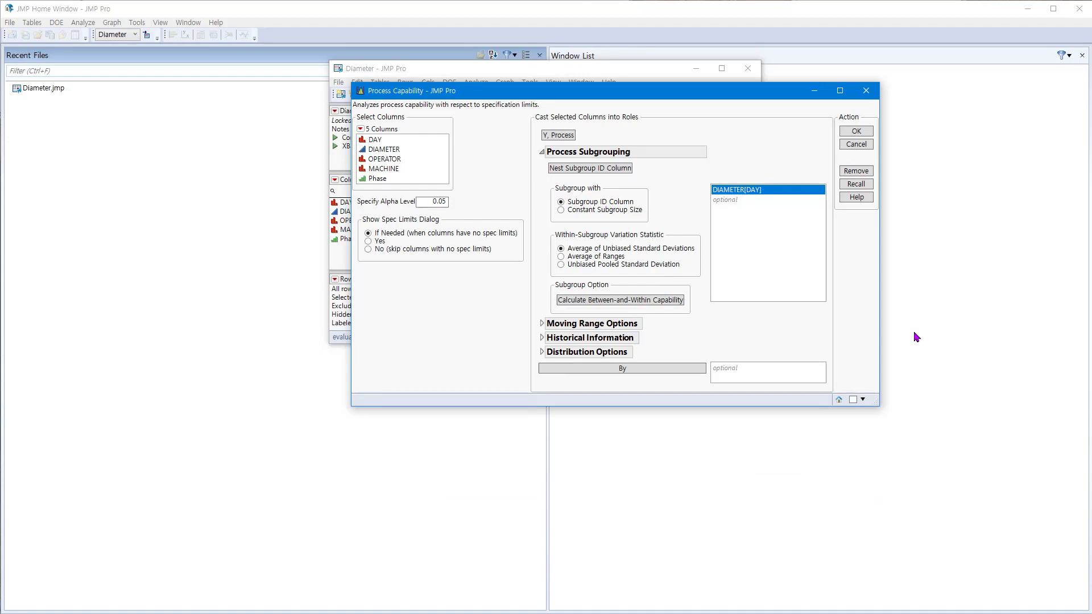
click(856, 132)
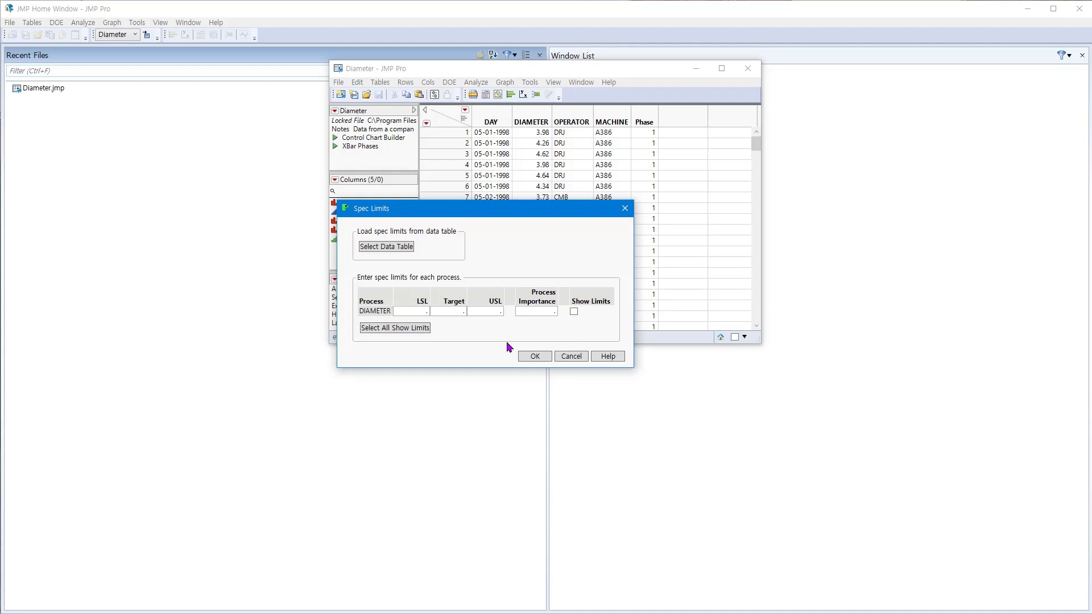
- Set the DIAMETER spec limits to LSL 3.5, Target 4.5 and USL 5.5, and generate the capability report
click(421, 312)
text(3.5)
click(450, 310)
text(4.5)
click(485, 315)
text(5.5)
click(494, 352)
click(535, 357)
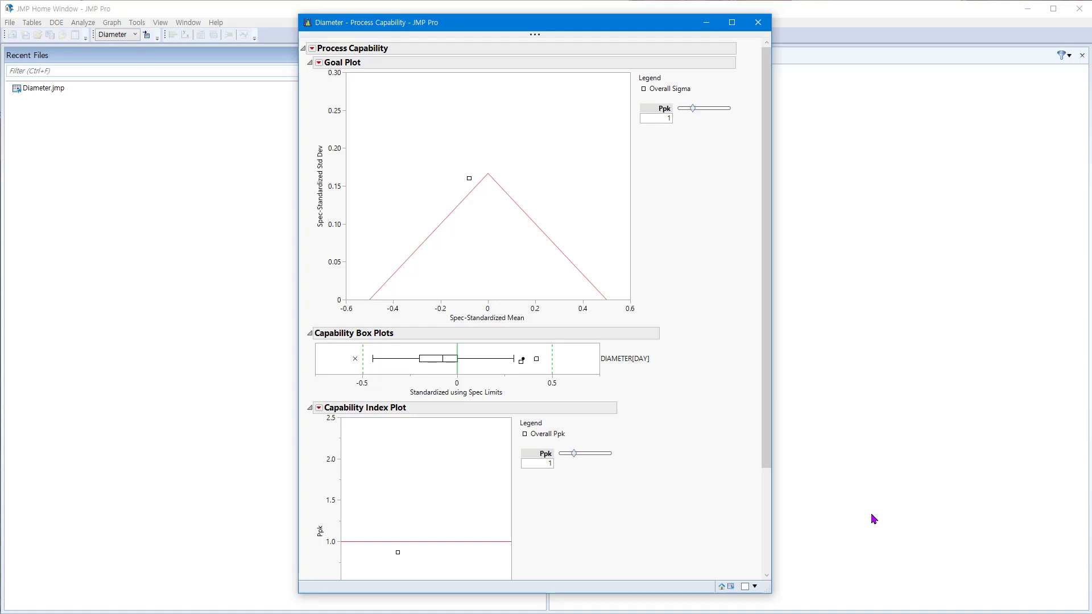
- Look through the capability plots and add the Individual Detail Reports to the Process Capability report
scroll(714, 468, down, 3)
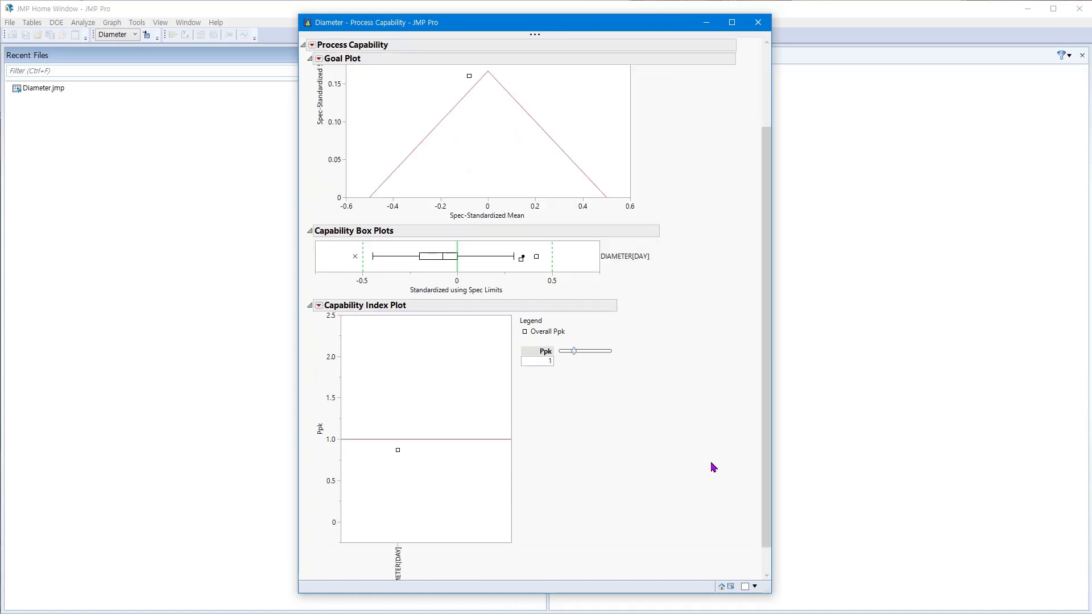
scroll(714, 467, down, 1)
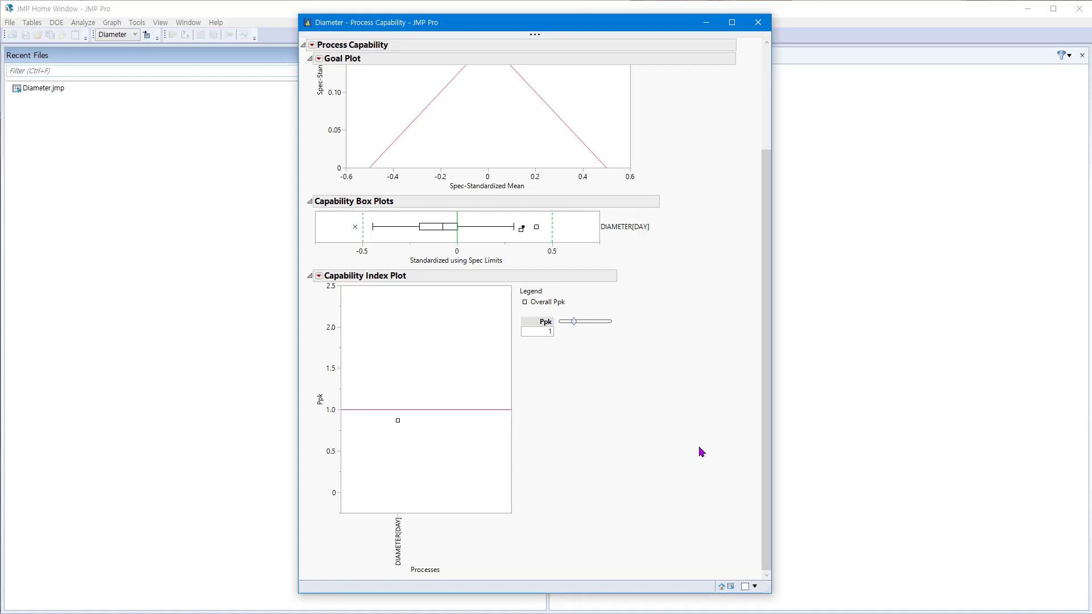
click(312, 45)
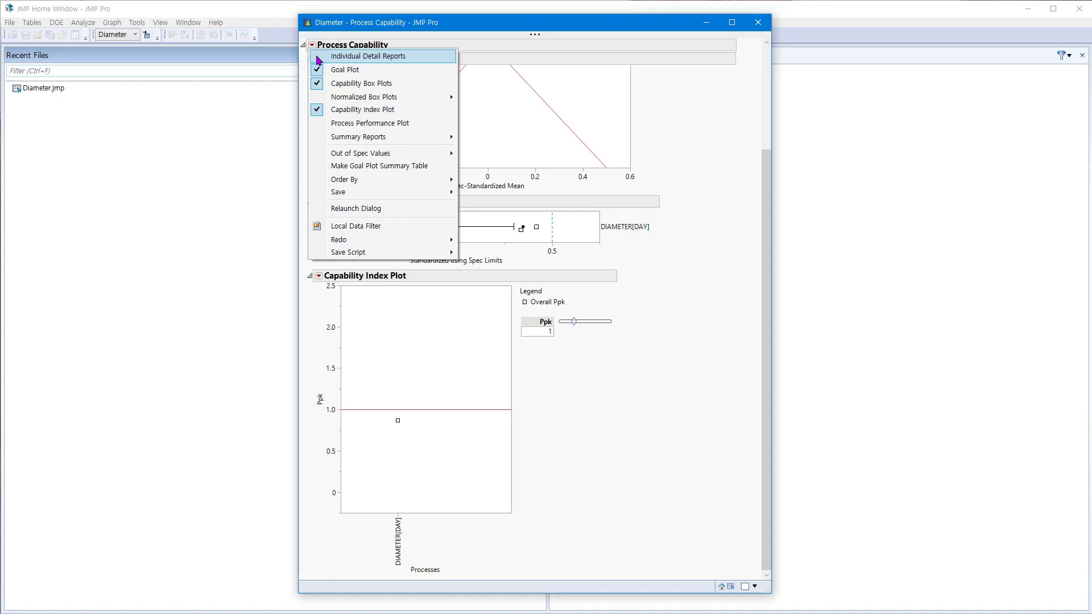
click(316, 58)
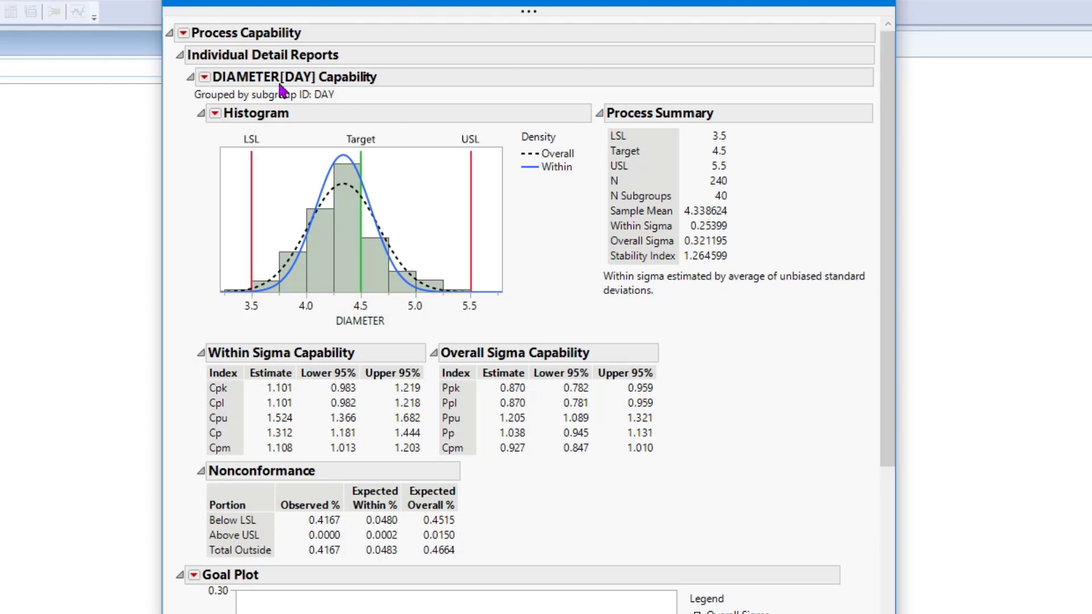
- Save the report's spec limits to a new data table and move that table's window fully into view
click(183, 33)
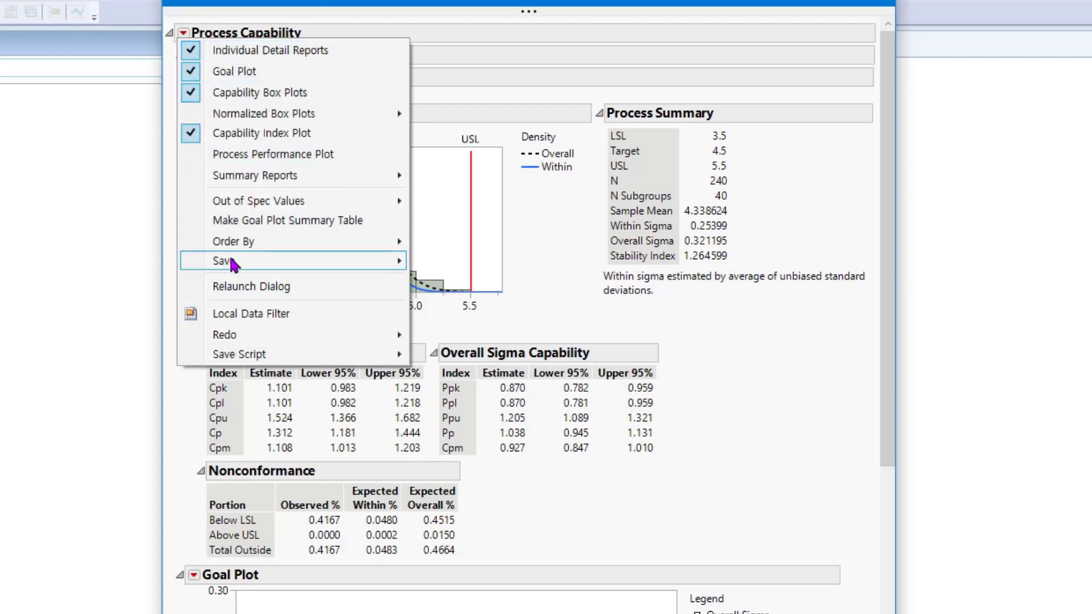
mouse_move(233, 262)
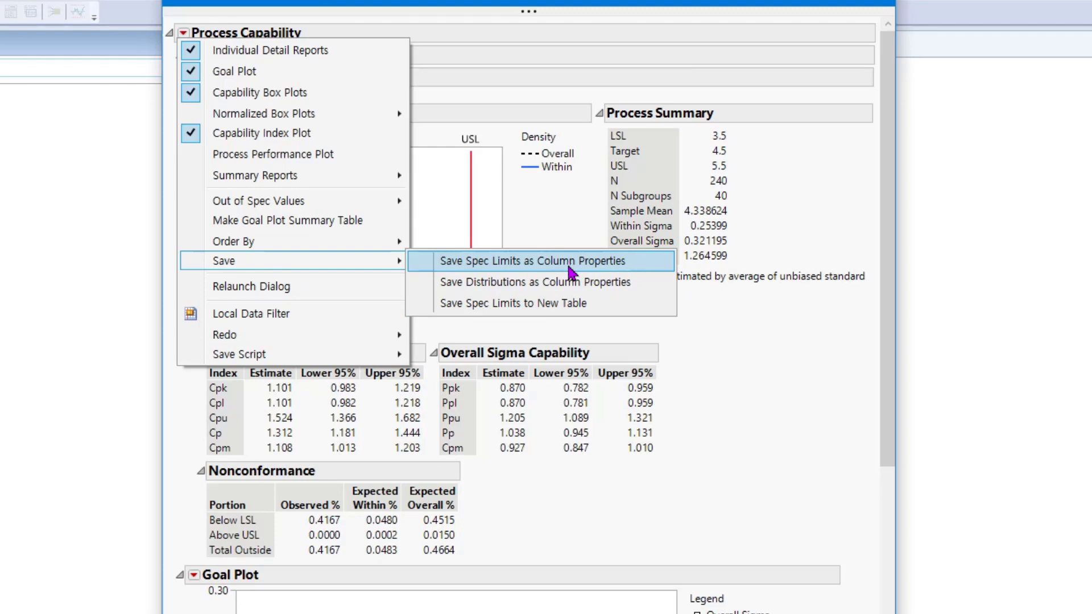
click(563, 311)
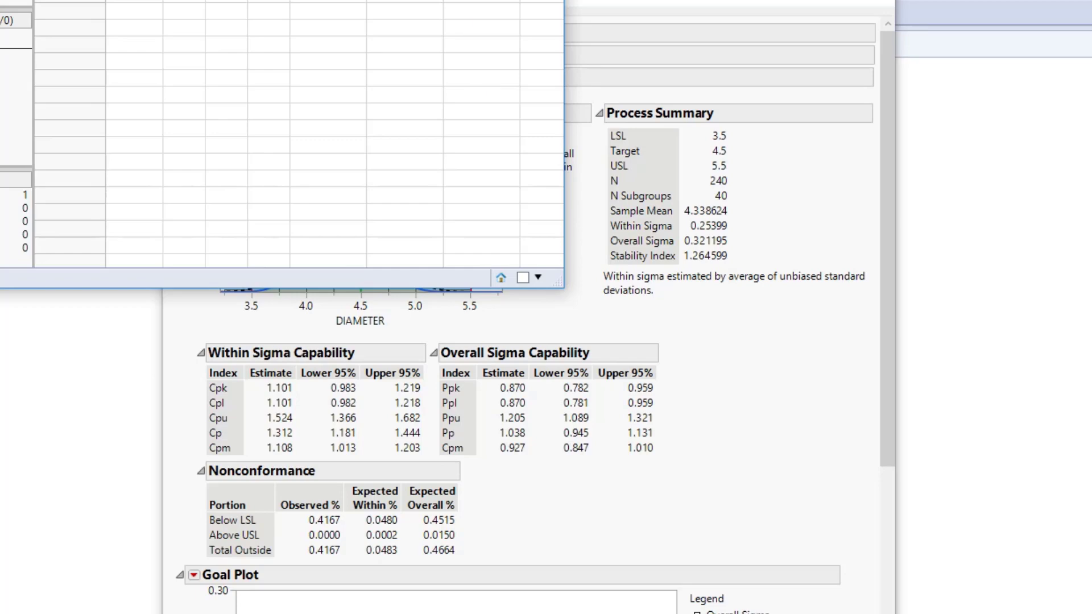
drag(426, 0, 620, 193)
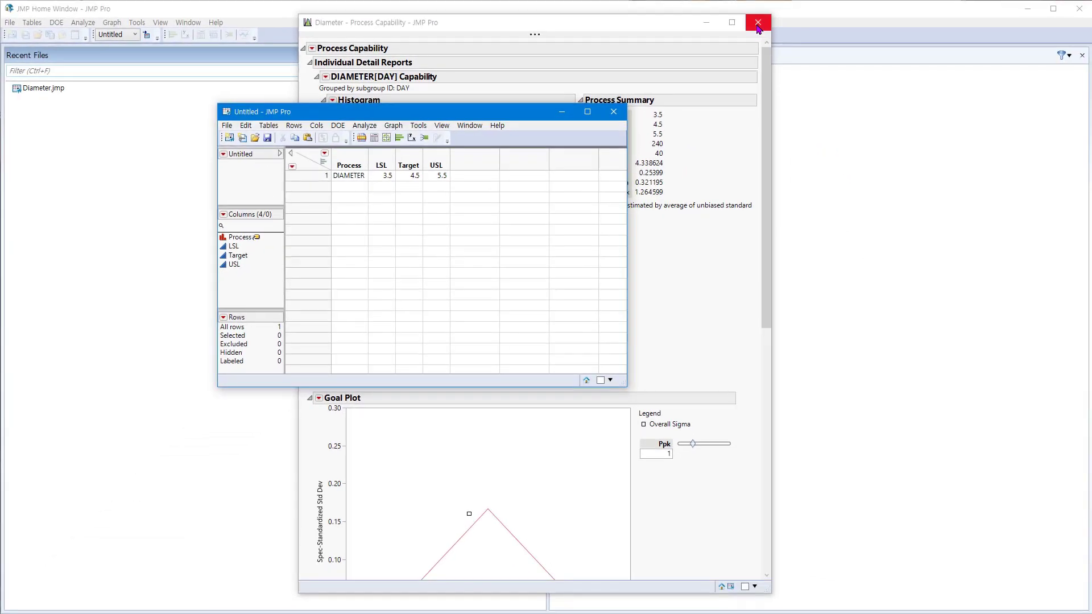
- Close the capability report and relaunch Process Capability on the Diameter table with the recalled DIAMETER[DAY] settings
click(758, 24)
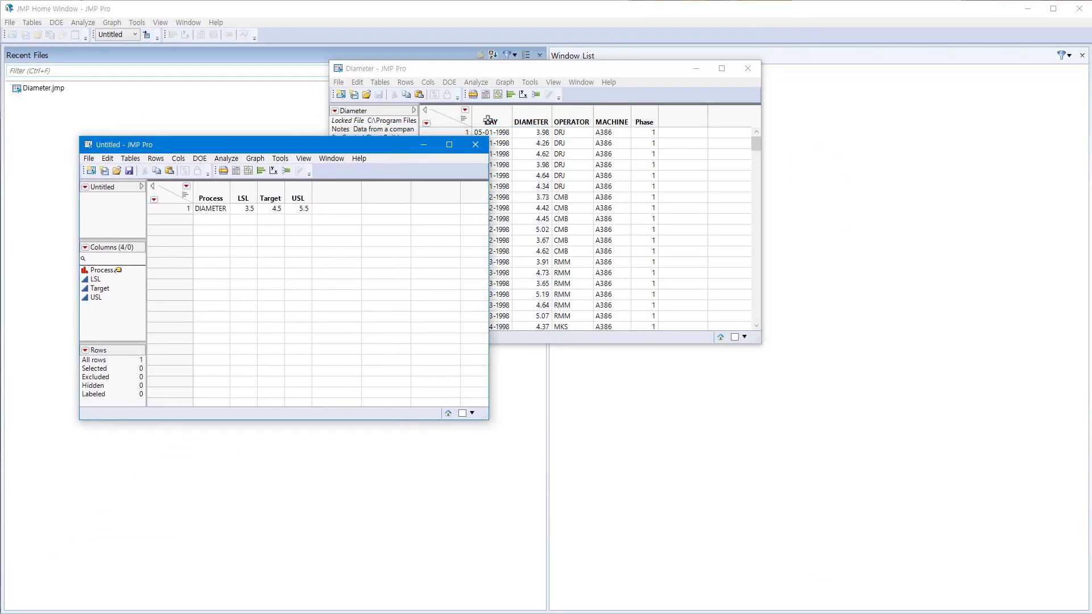
drag(549, 71, 715, 76)
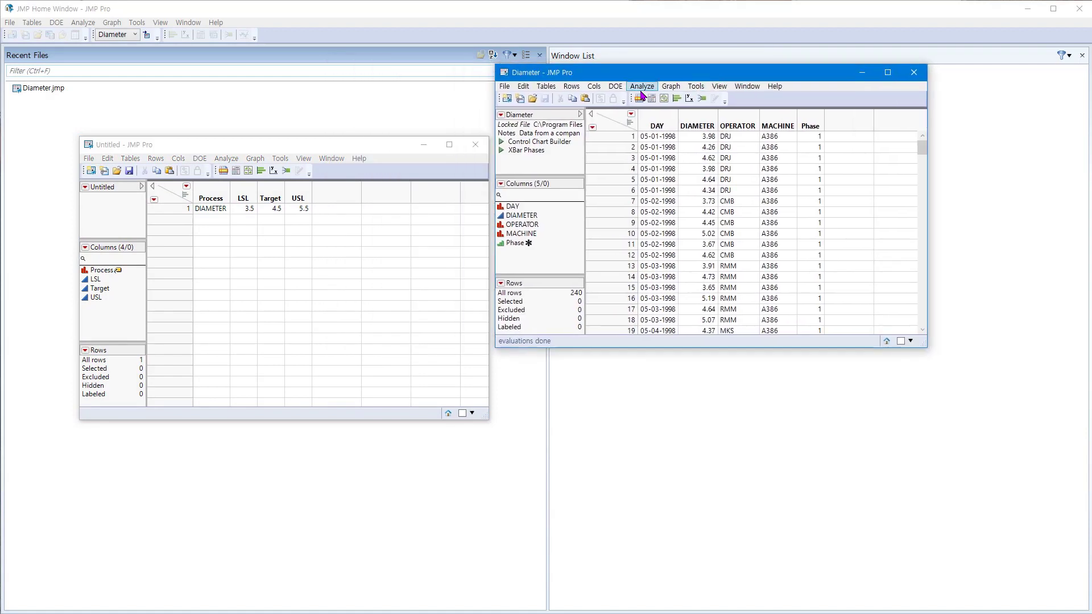
click(642, 88)
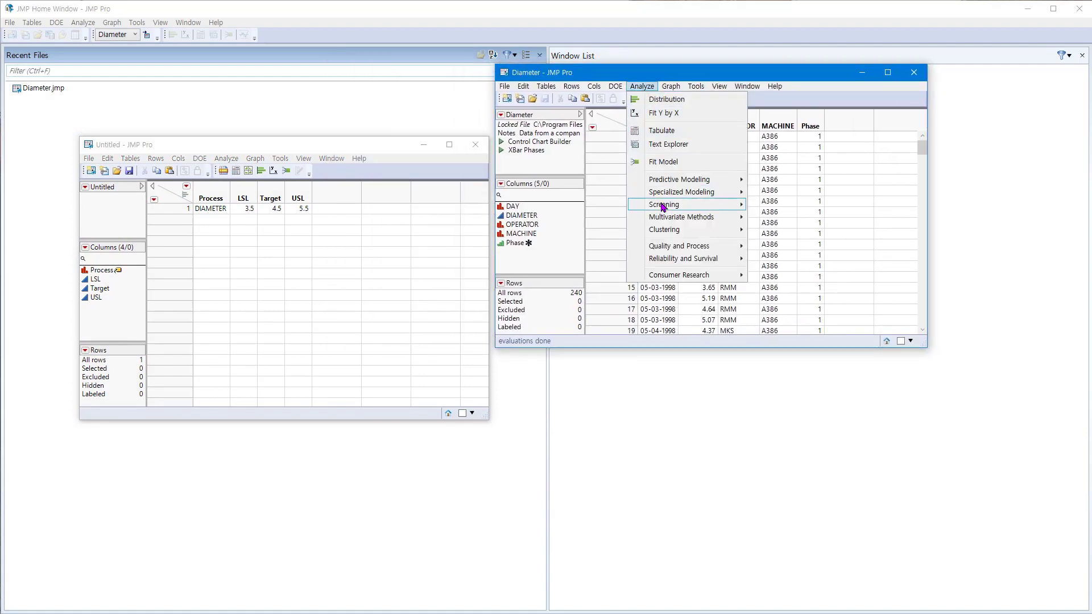
mouse_move(687, 249)
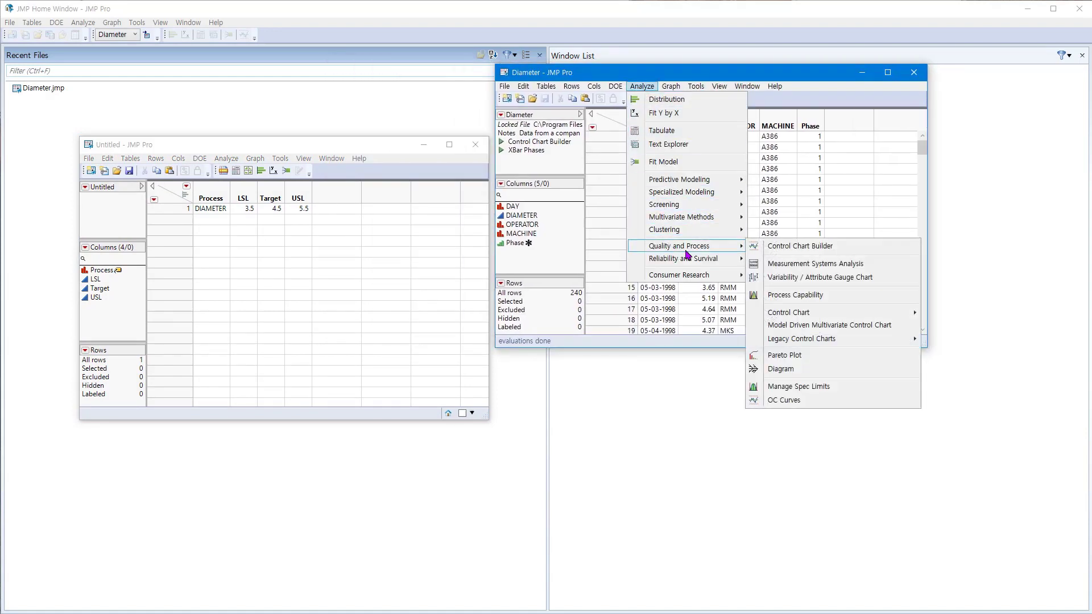
click(803, 302)
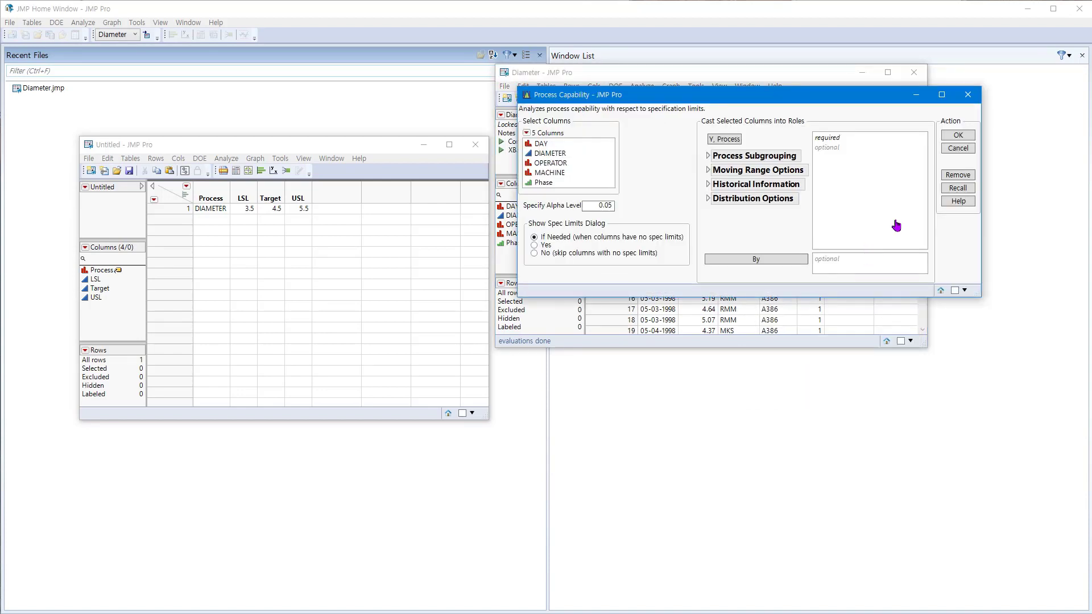
click(957, 188)
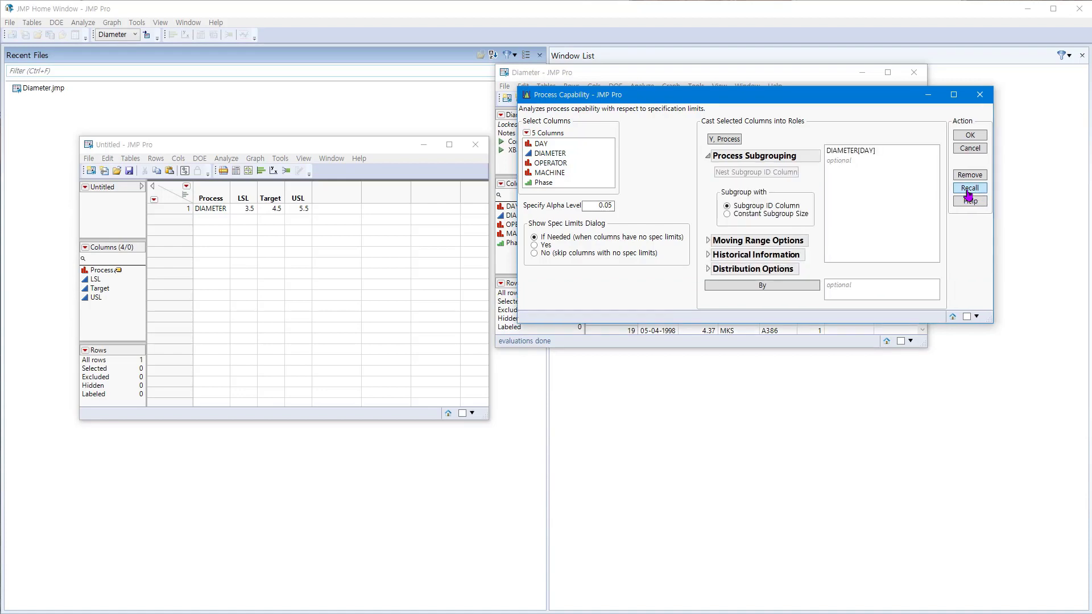
click(966, 137)
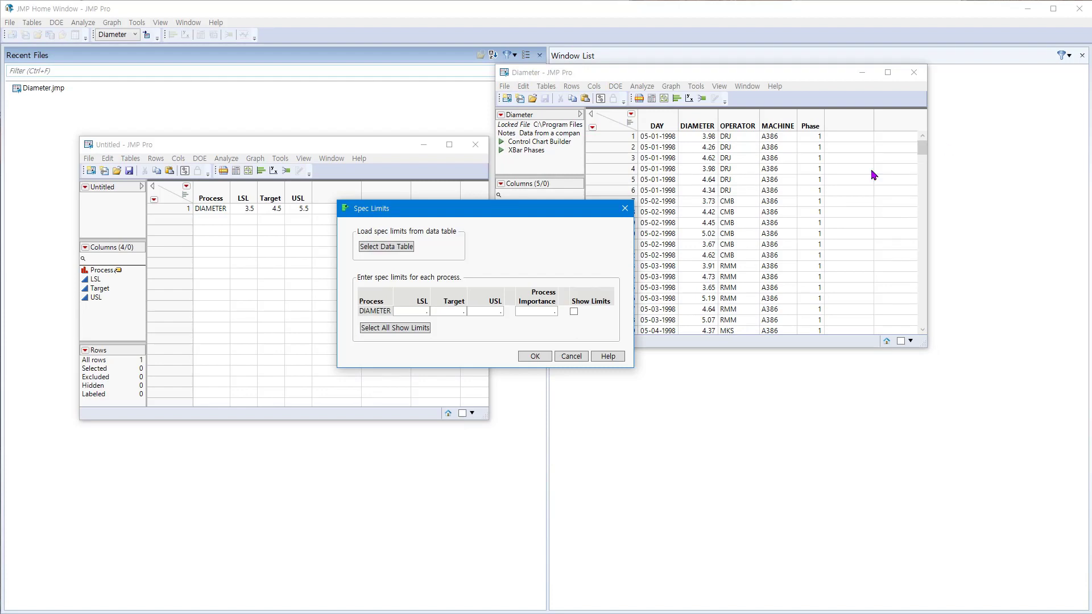
- Load the DIAMETER spec limits from the Untitled data table and generate the capability report
click(399, 251)
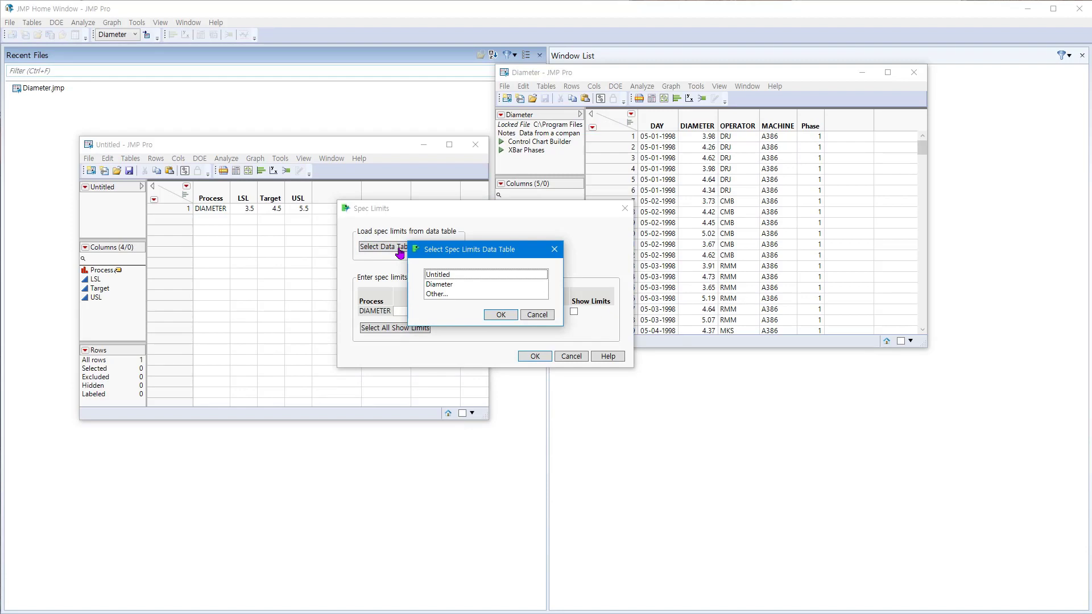
click(466, 277)
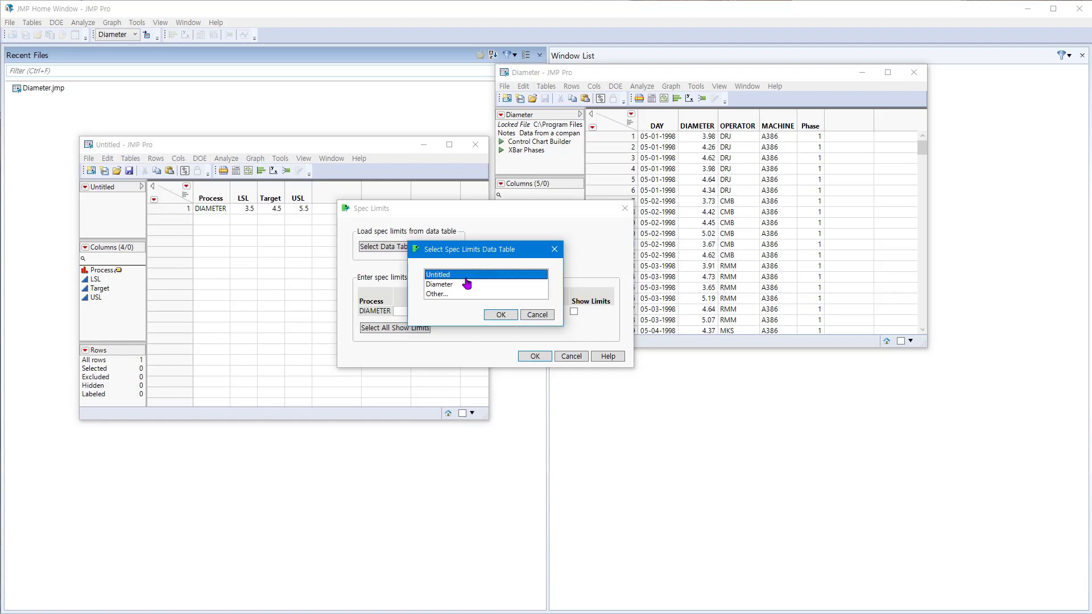
click(500, 315)
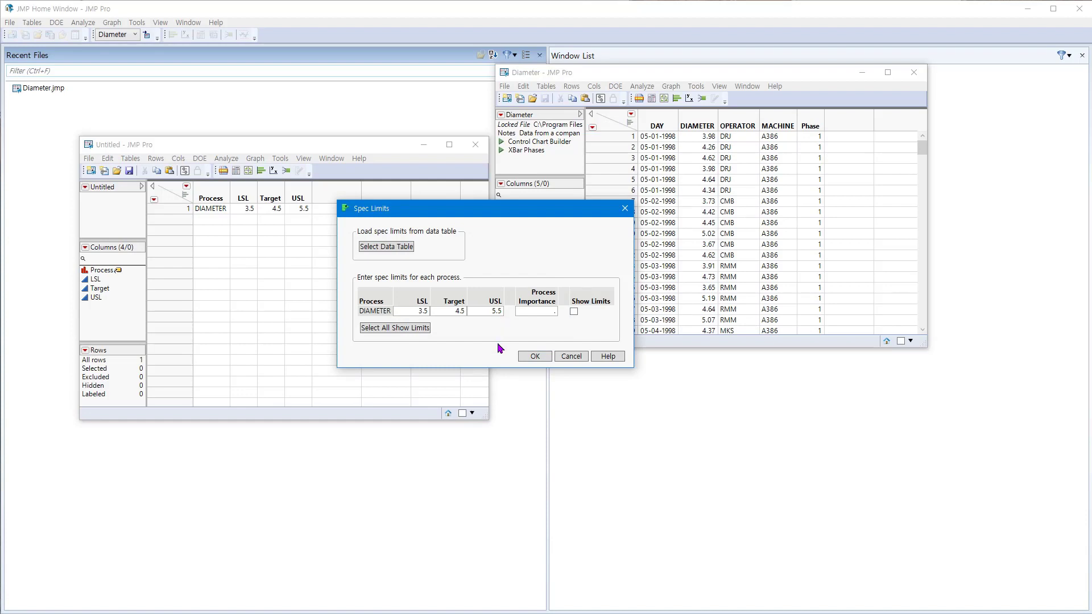
click(535, 357)
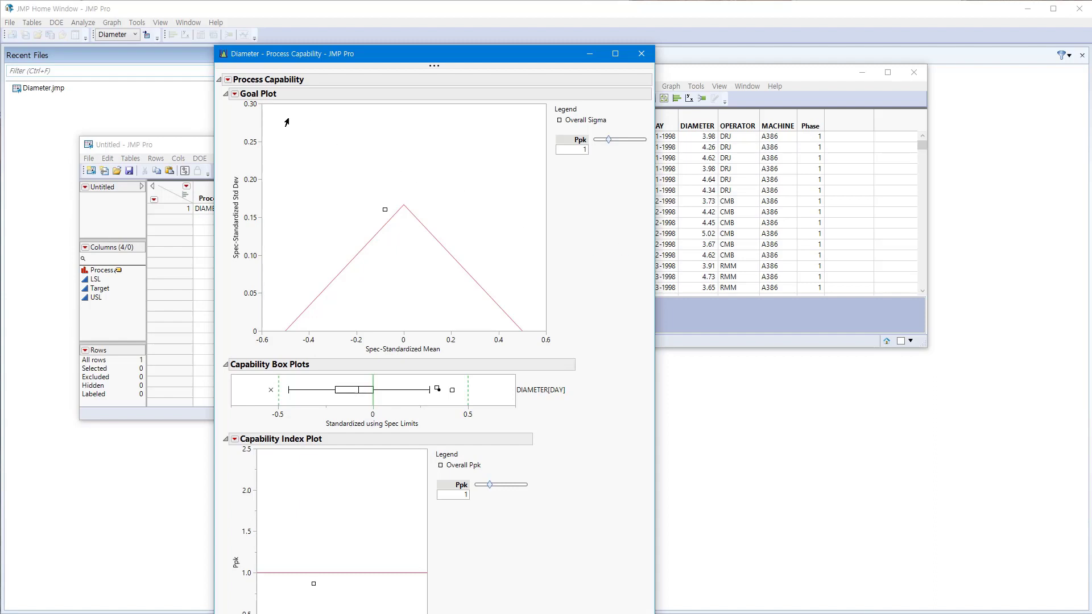
- Save the spec limits from the new capability report as column properties in the Diameter table
click(229, 82)
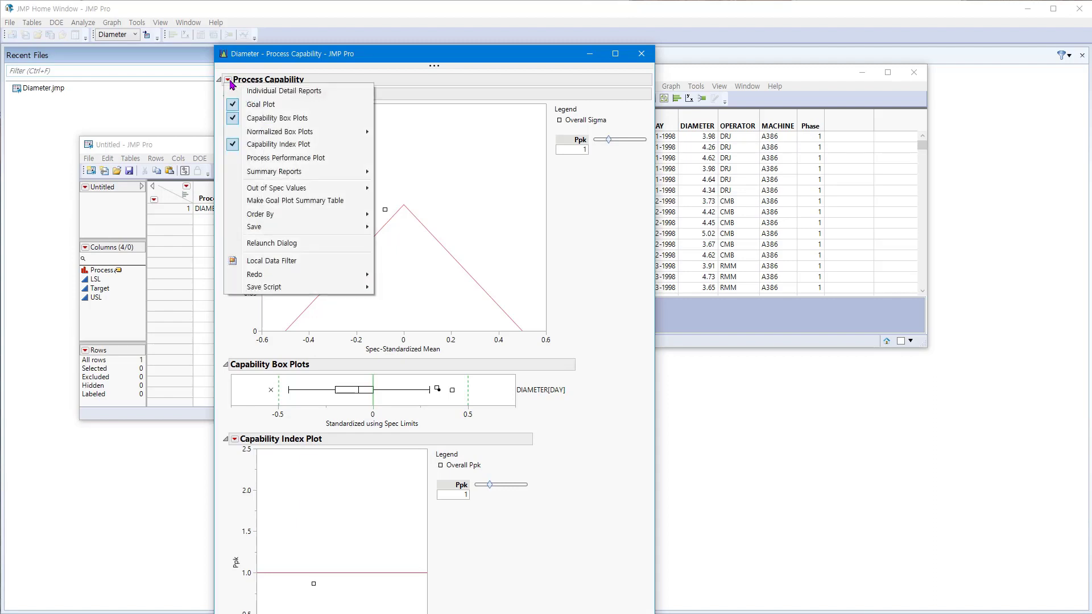
mouse_move(254, 231)
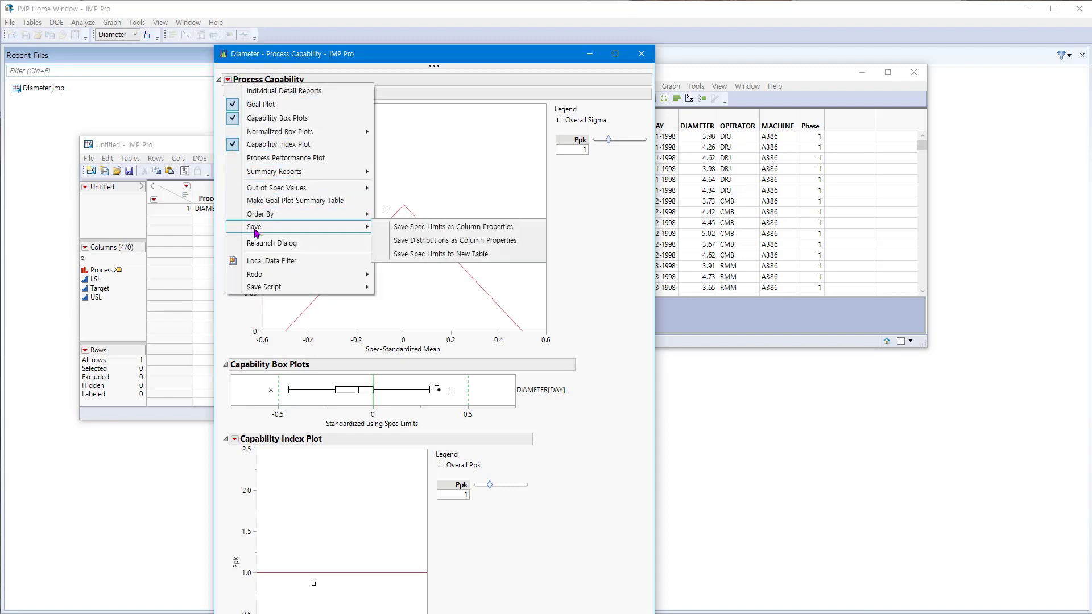
click(427, 236)
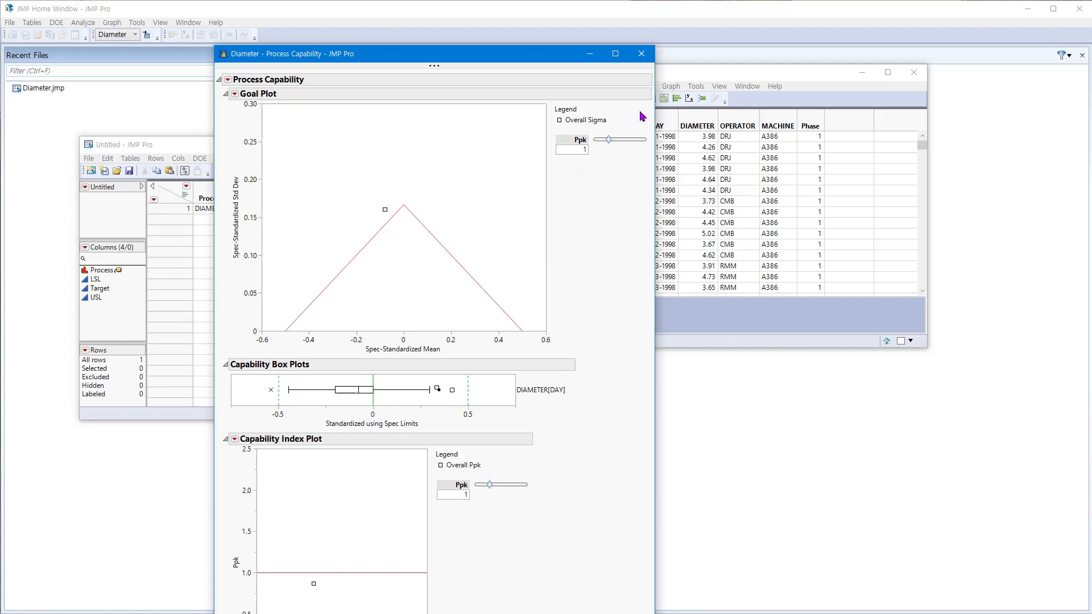
- Close the capability report and check the Spec Limits property in the DIAMETER column's settings
click(643, 54)
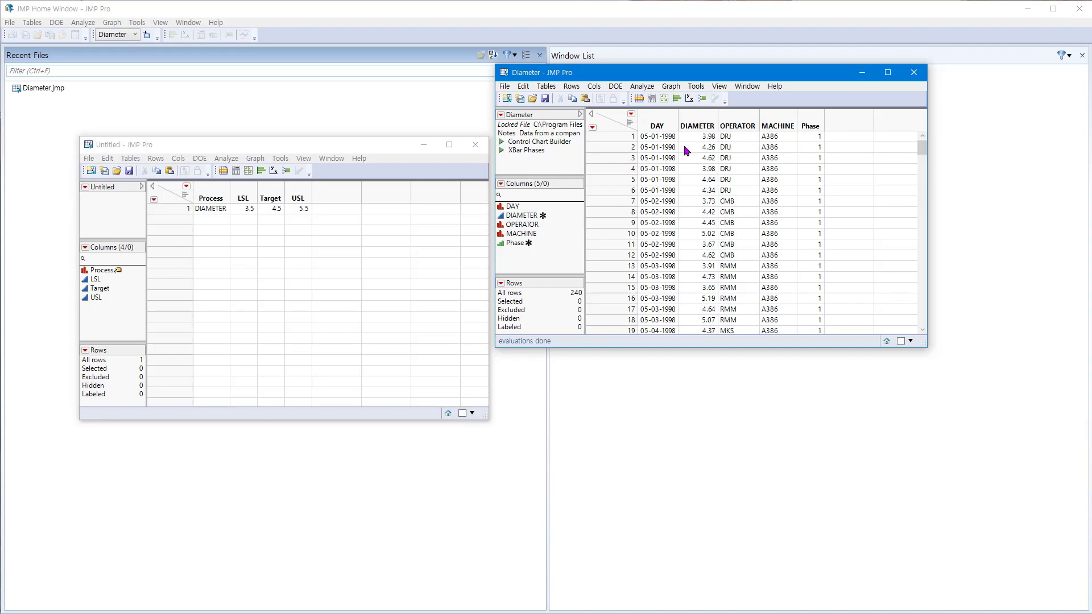
double_click(700, 122)
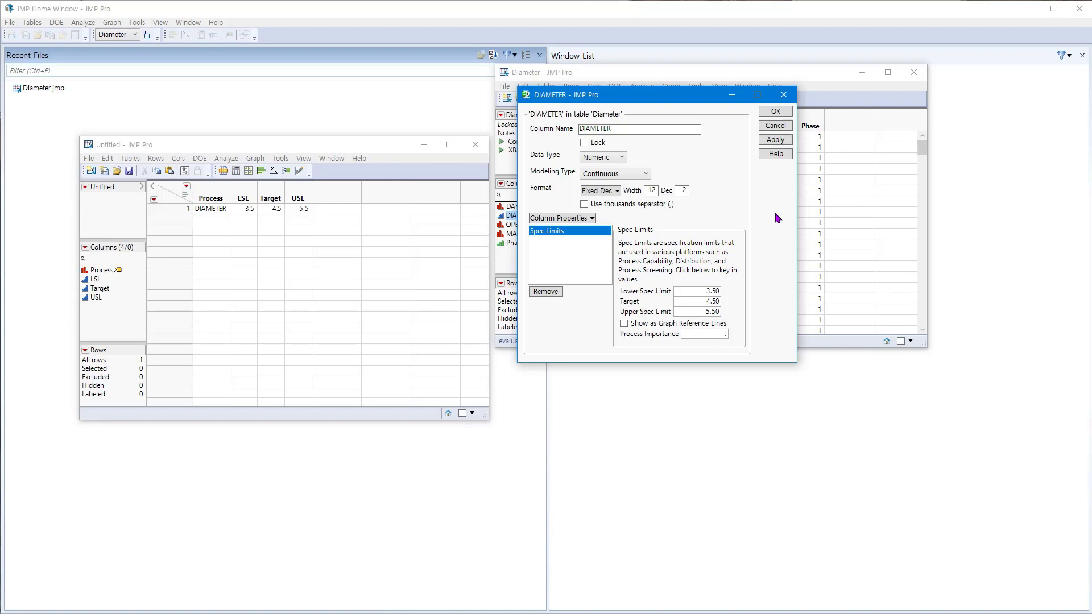
click(775, 112)
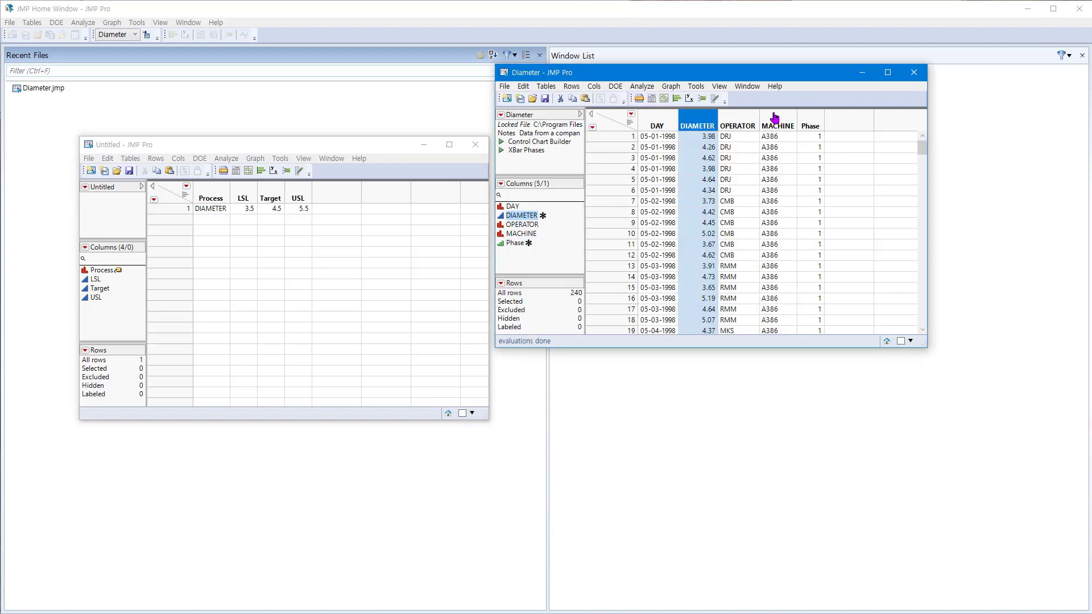
- Run Process Capability on the Diameter table with the recalled DIAMETER[DAY] settings, using the column's stored spec limits
click(642, 85)
mouse_move(663, 246)
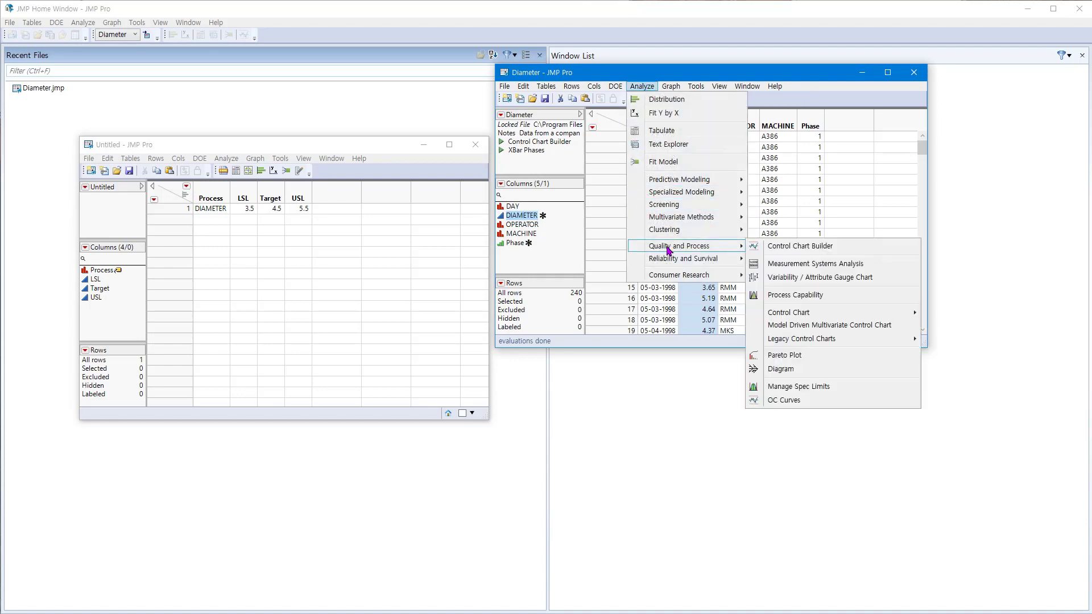
click(811, 295)
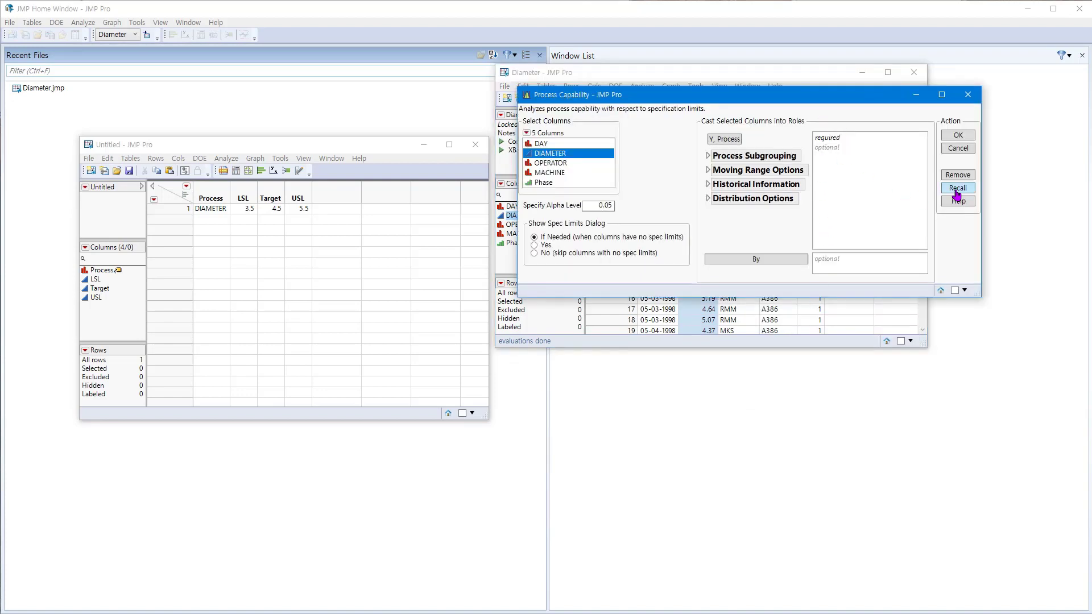
click(957, 191)
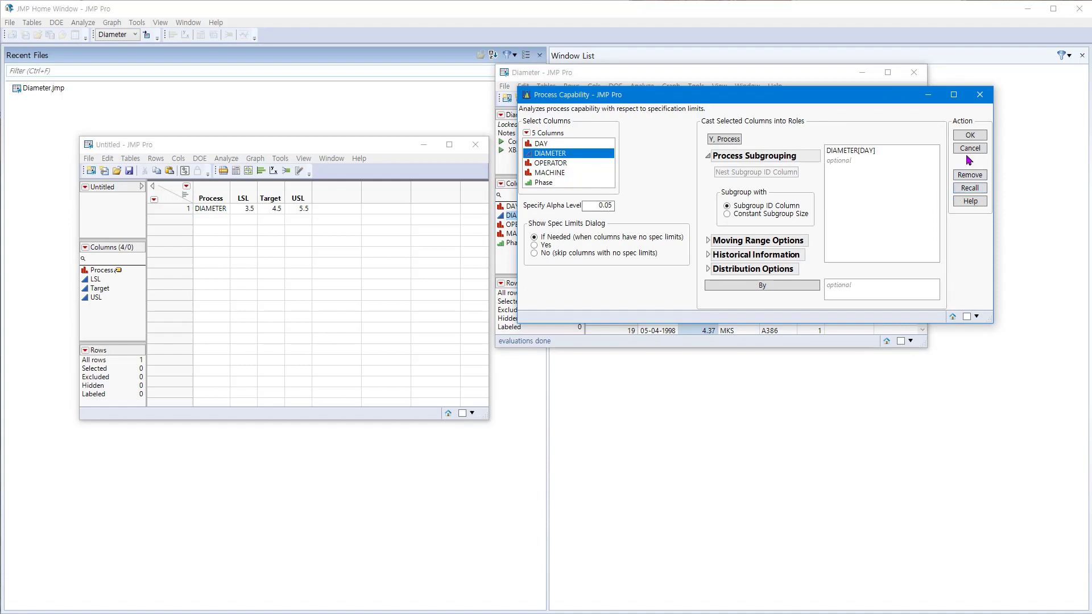
click(967, 137)
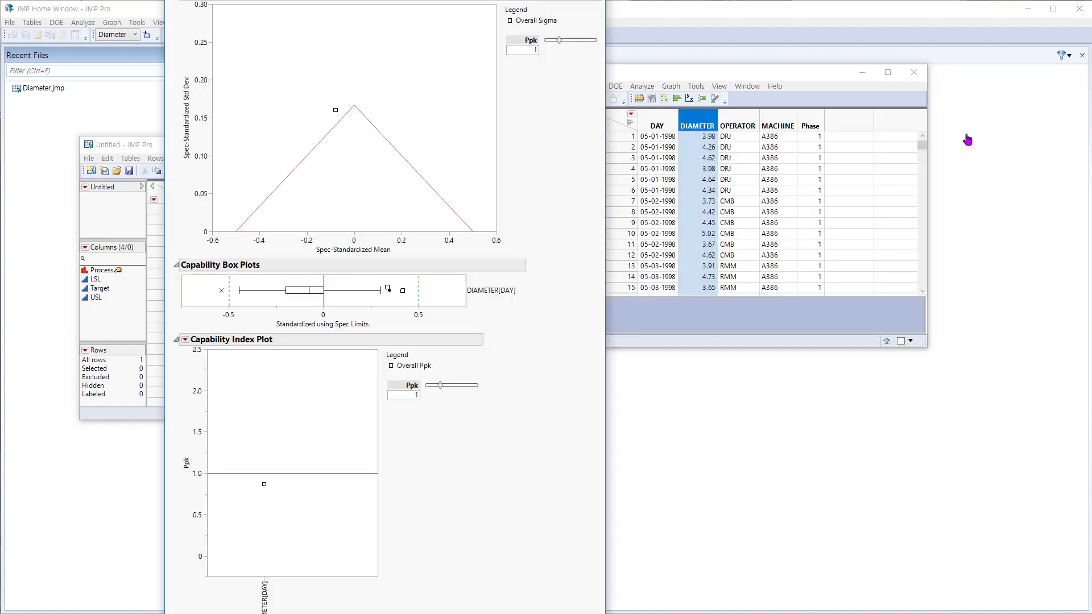